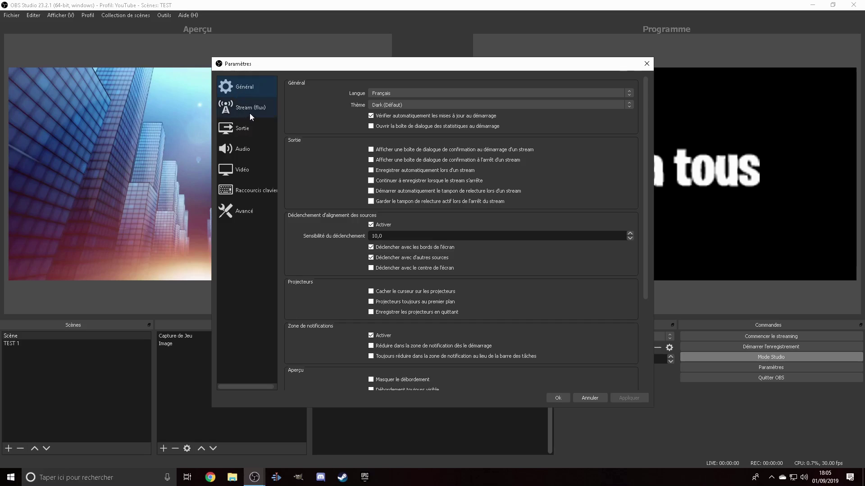
# - Choose YouTube / YouTube Gaming as the service in the Stream (flux) settings
pyautogui.click(250, 112)
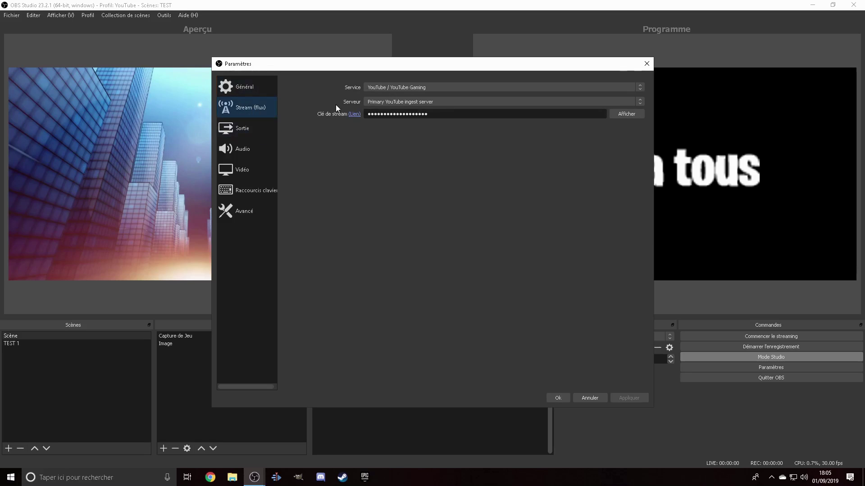
pyautogui.click(429, 88)
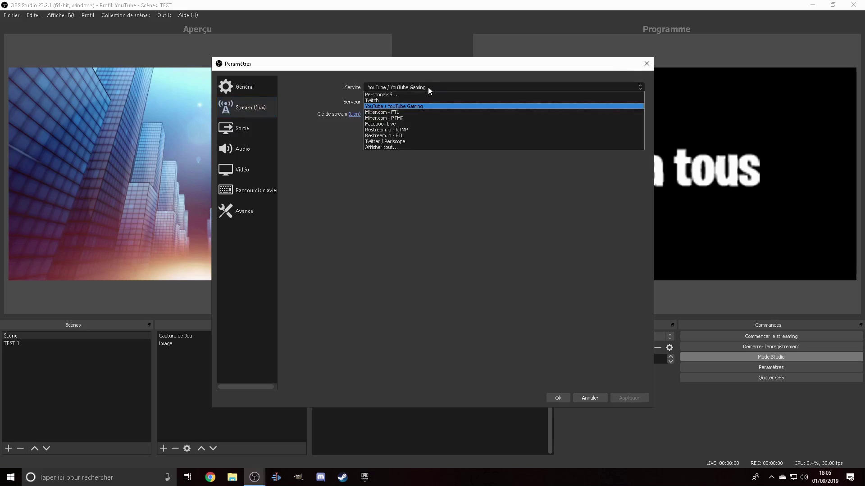
pyautogui.click(394, 147)
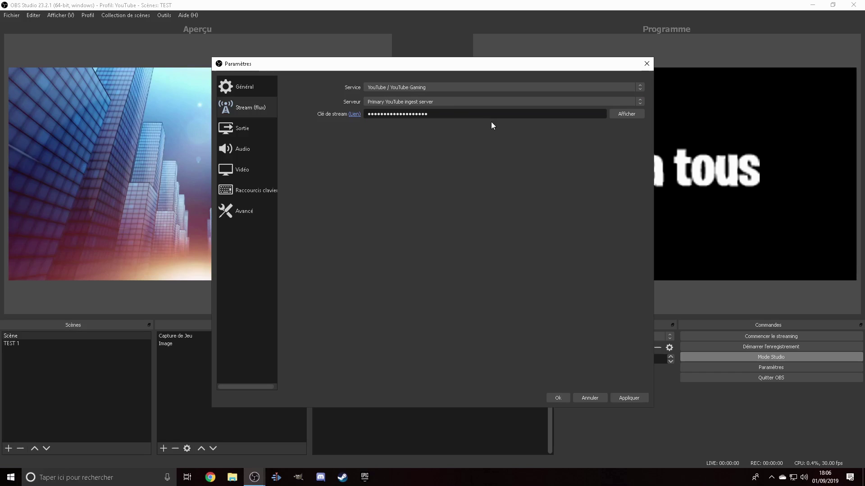
# - Switch to the YouTube live dashboard in Chrome and examine the general information and the encoder configuration holding the stream key
pyautogui.hotkey('alt', 'Tab')
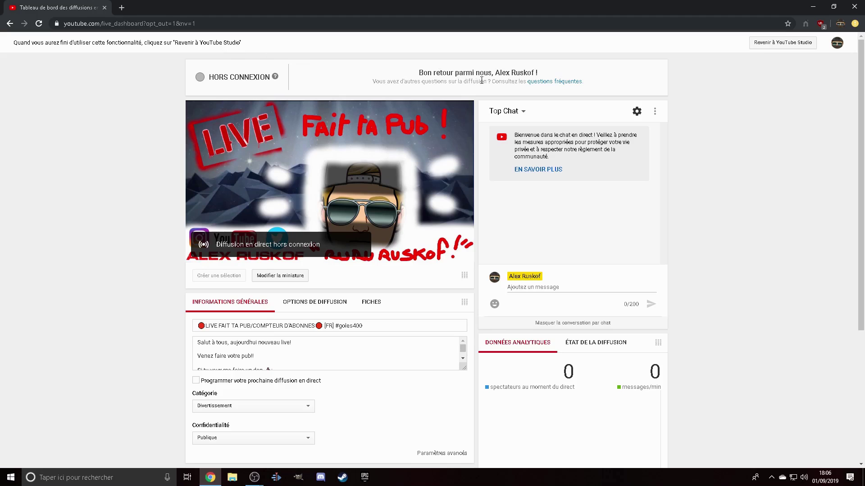
pyautogui.scroll(-2, 726, 191)
pyautogui.scroll(2, 726, 191)
pyautogui.scroll(-4, 162, 257)
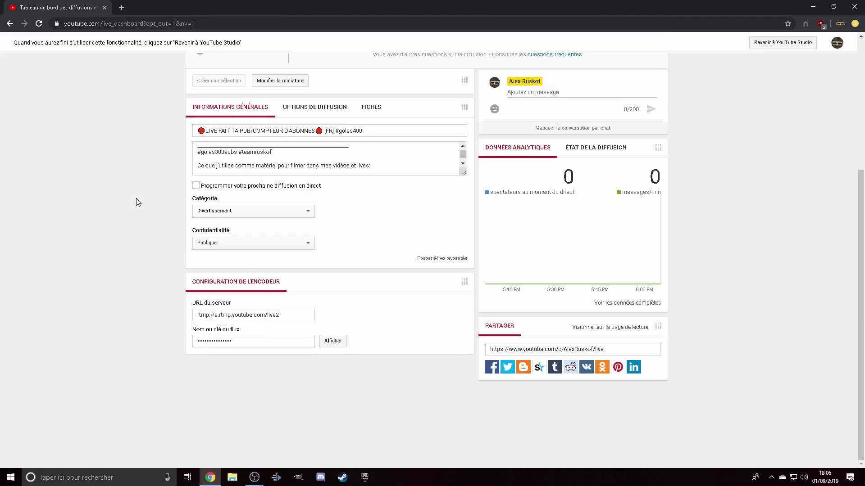
pyautogui.scroll(4, 133, 199)
pyautogui.scroll(-4, 133, 201)
pyautogui.scroll(4, 257, 298)
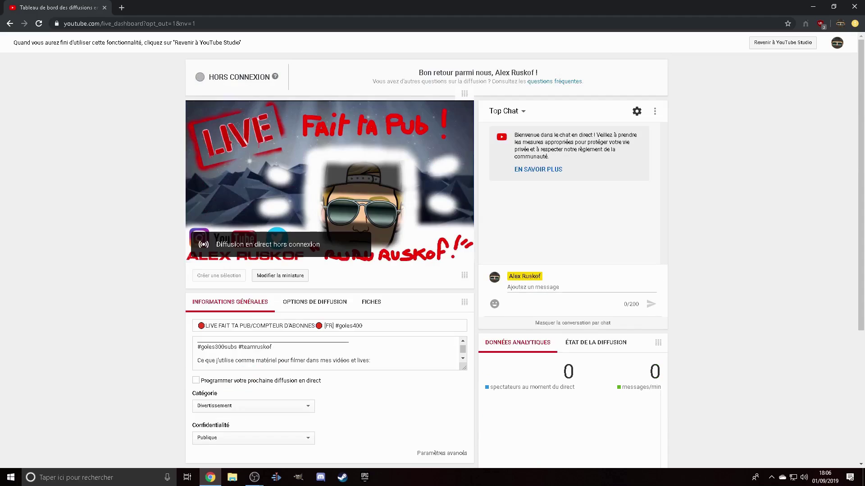
pyautogui.scroll(-4, 332, 269)
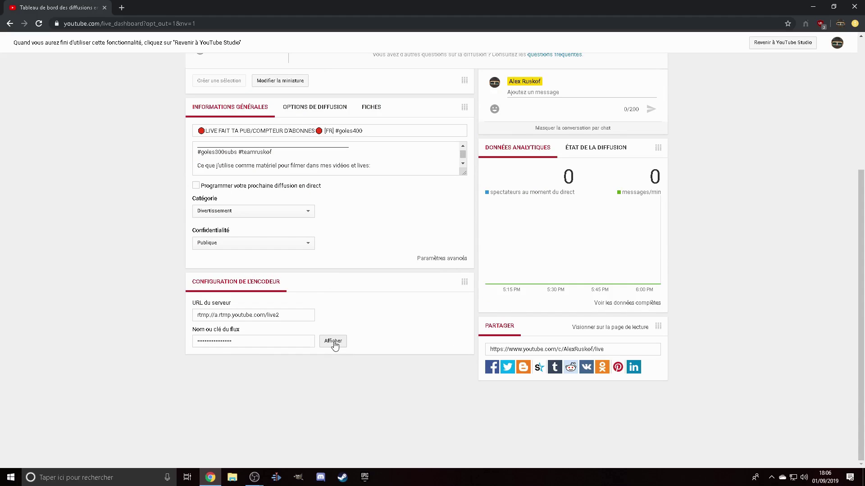
pyautogui.scroll(4, 381, 352)
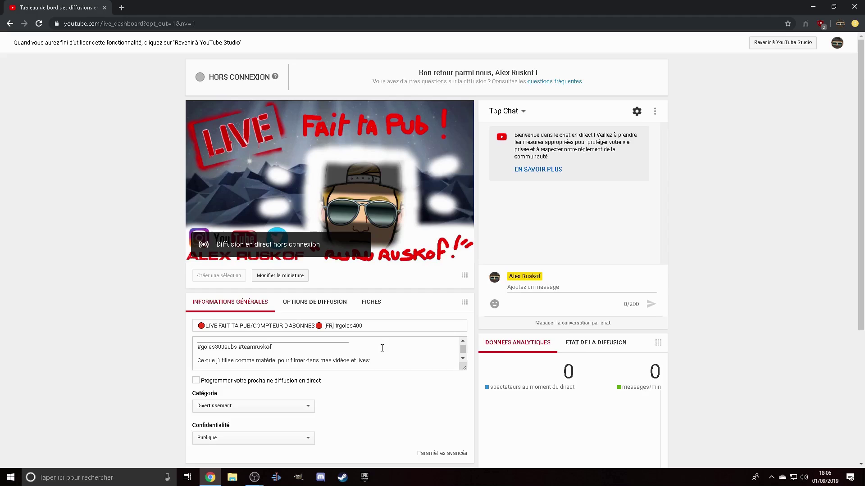
pyautogui.scroll(3, 253, 353)
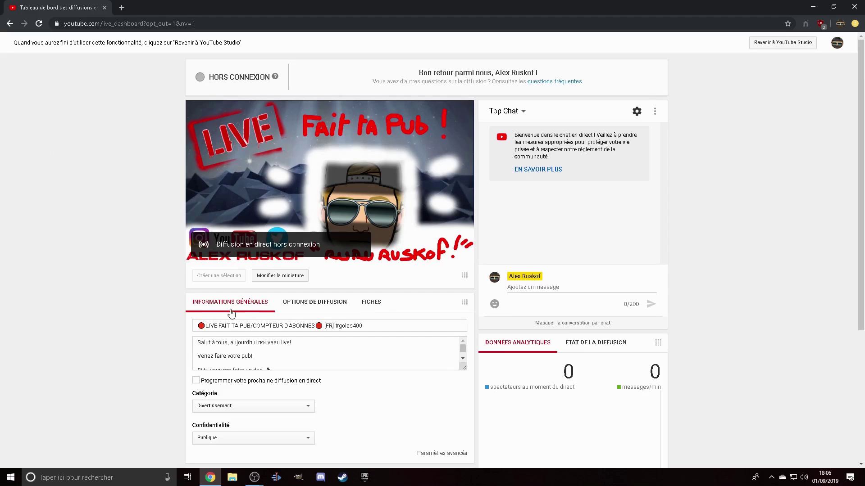
pyautogui.scroll(-4, 144, 331)
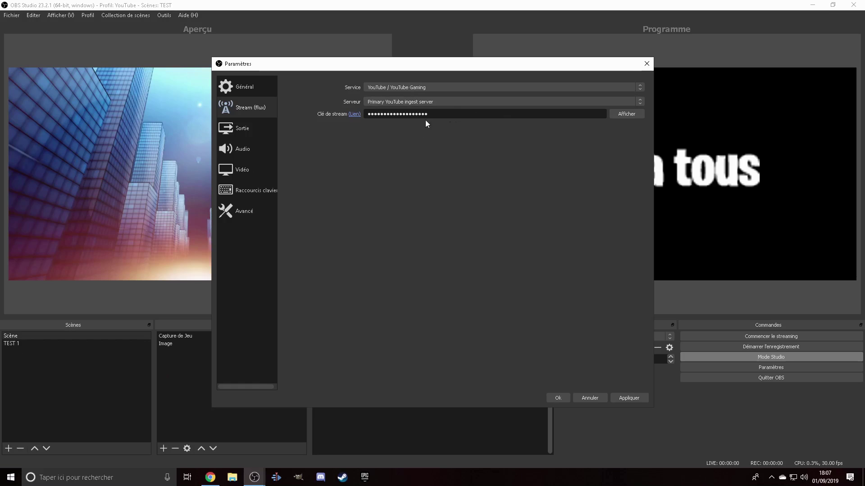
# - Set the output mode to Avancé in the output settings and show its streaming options
pyautogui.click(250, 135)
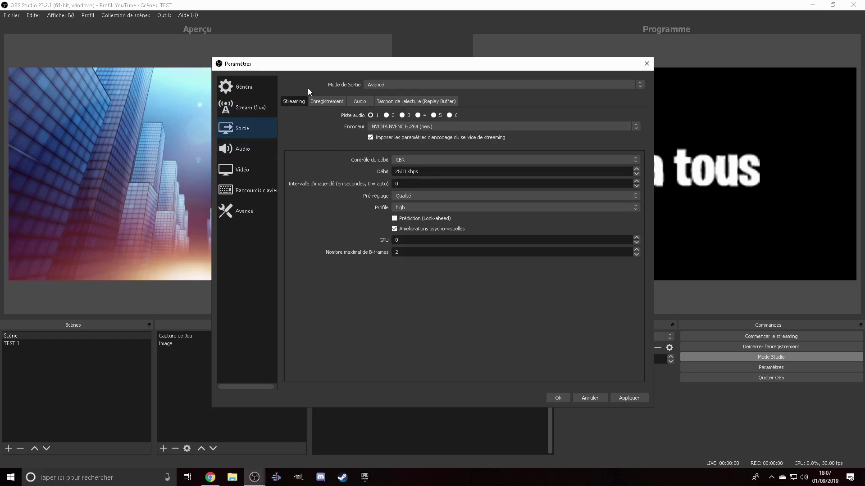
pyautogui.click(382, 85)
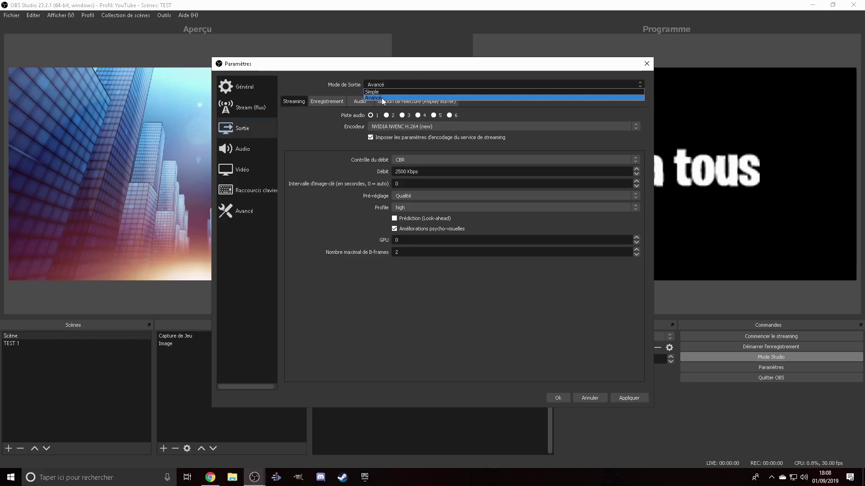
pyautogui.click(294, 102)
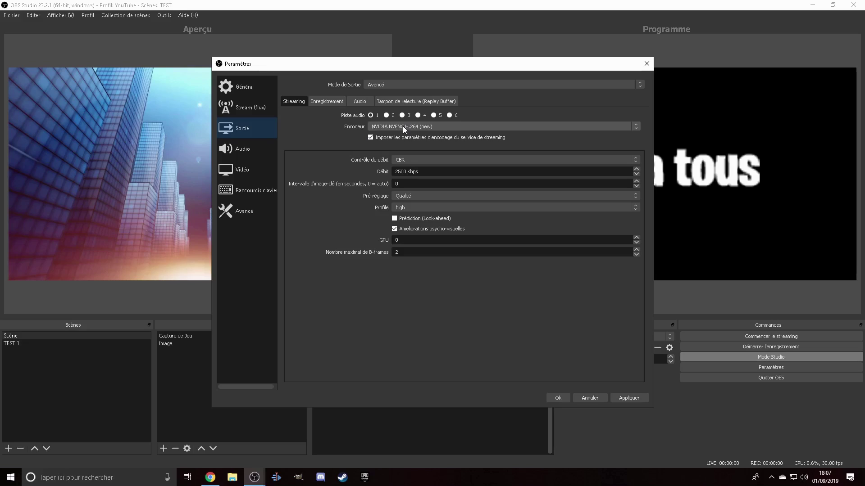
# - Select NVIDIA NVENC H.264 (new) as the streaming encoder
pyautogui.click(427, 127)
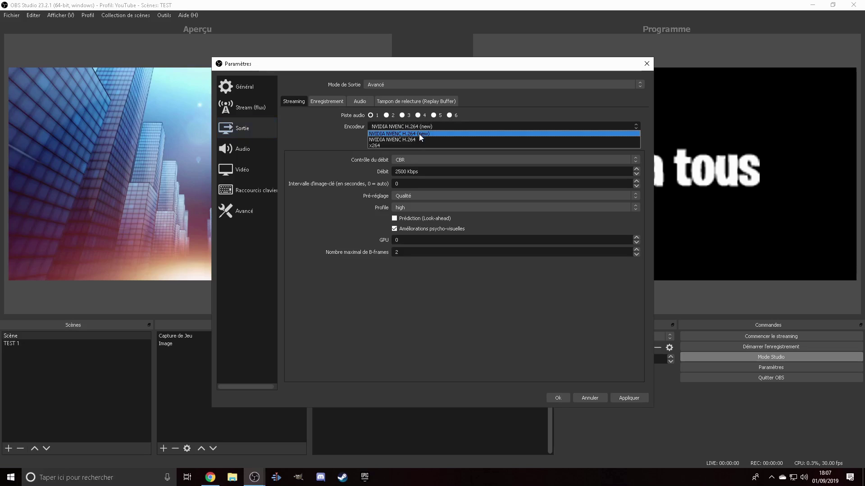
pyautogui.click(419, 134)
pyautogui.click(420, 124)
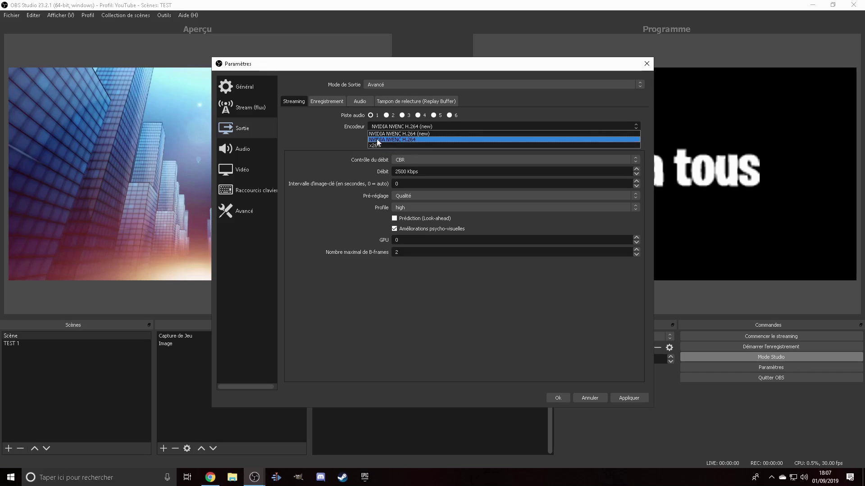
pyautogui.click(431, 132)
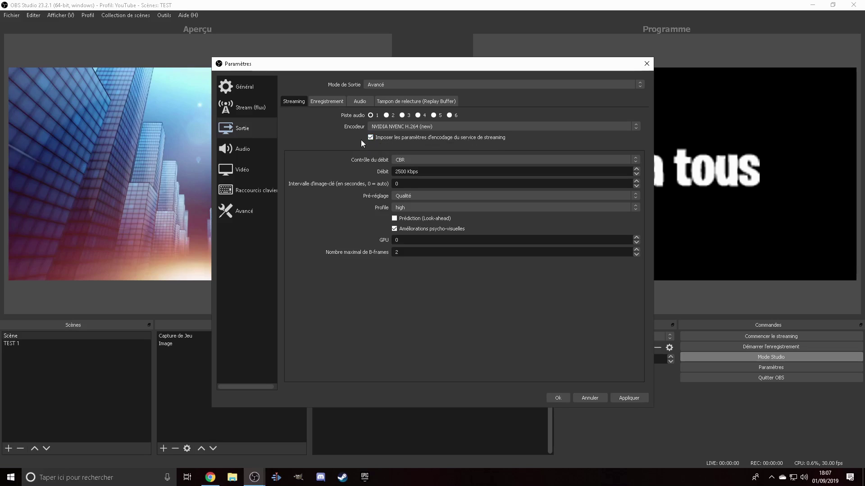
# - Examine the rate control, preset and profile choices of the streaming encoder without changing them
pyautogui.click(409, 159)
pyautogui.click(409, 158)
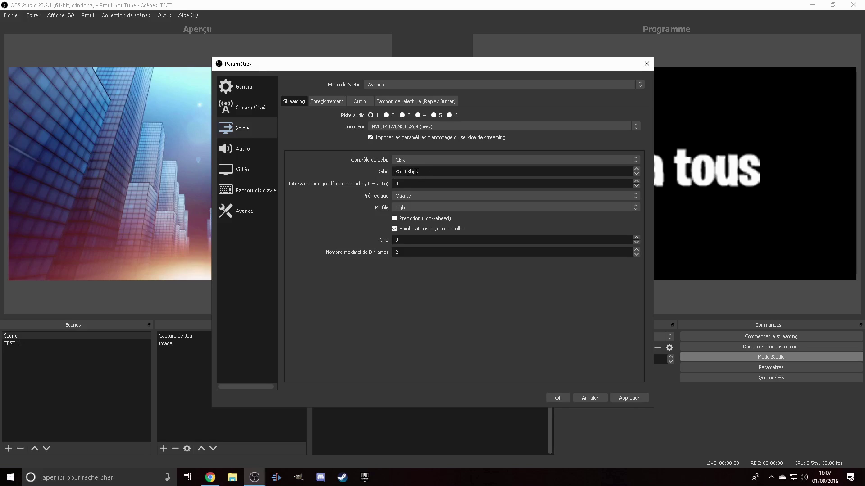
pyautogui.click(413, 194)
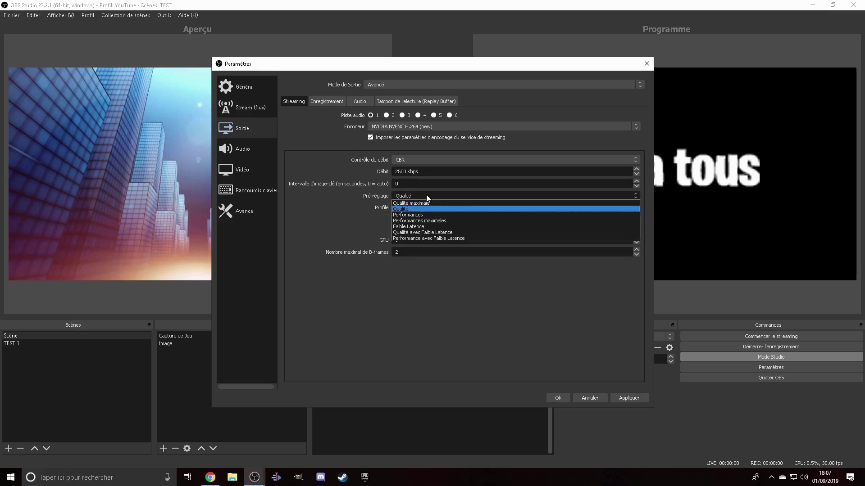
pyautogui.click(426, 195)
pyautogui.click(415, 195)
pyautogui.click(410, 196)
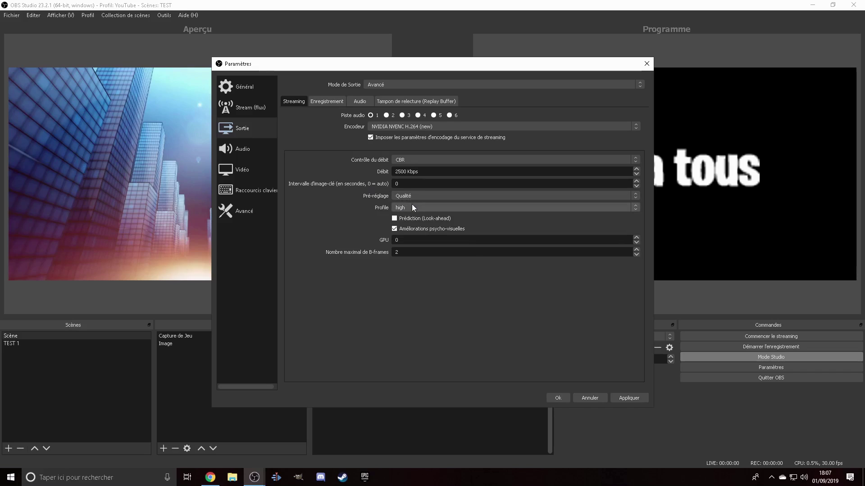
pyautogui.click(412, 205)
pyautogui.click(412, 206)
pyautogui.click(412, 205)
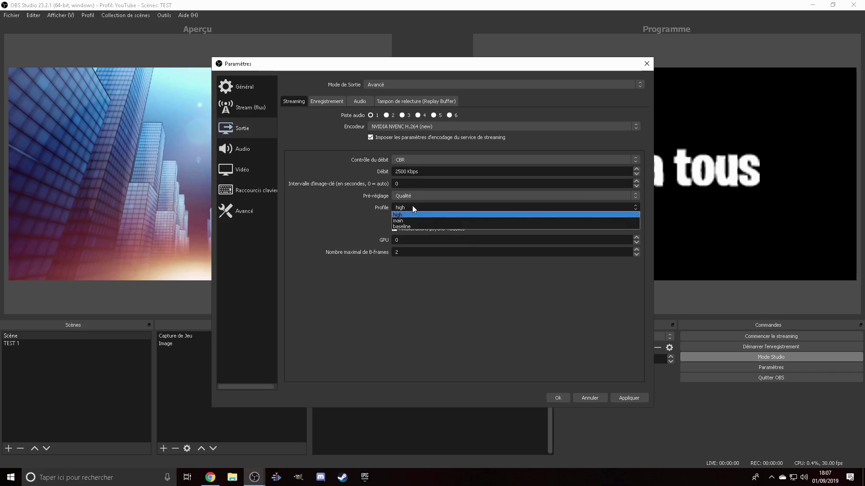
pyautogui.click(412, 206)
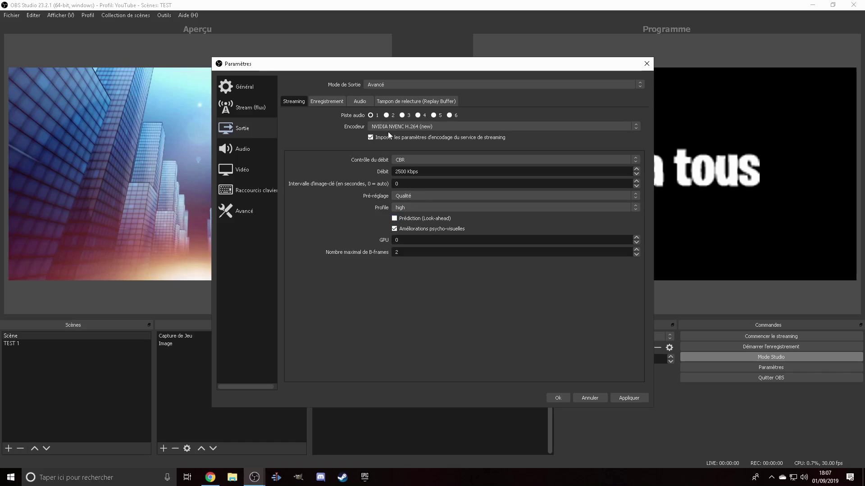
# - Open the recording output settings and examine the available recording types
pyautogui.click(334, 101)
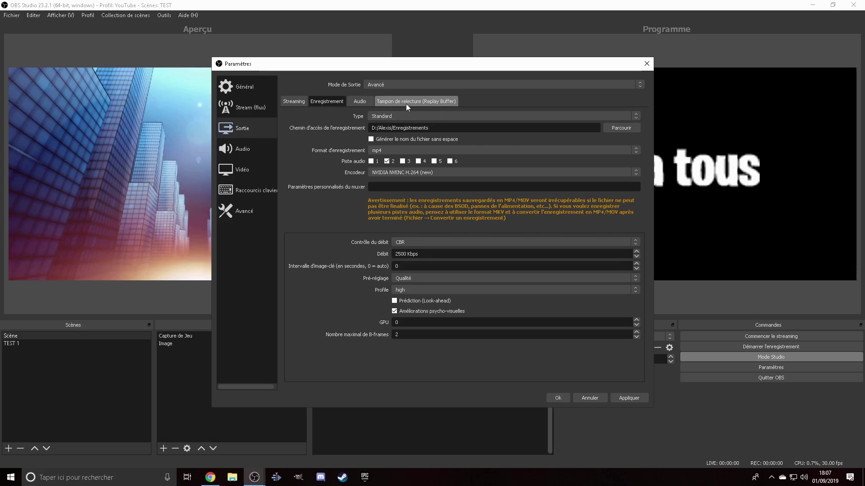
pyautogui.click(400, 115)
pyautogui.click(400, 116)
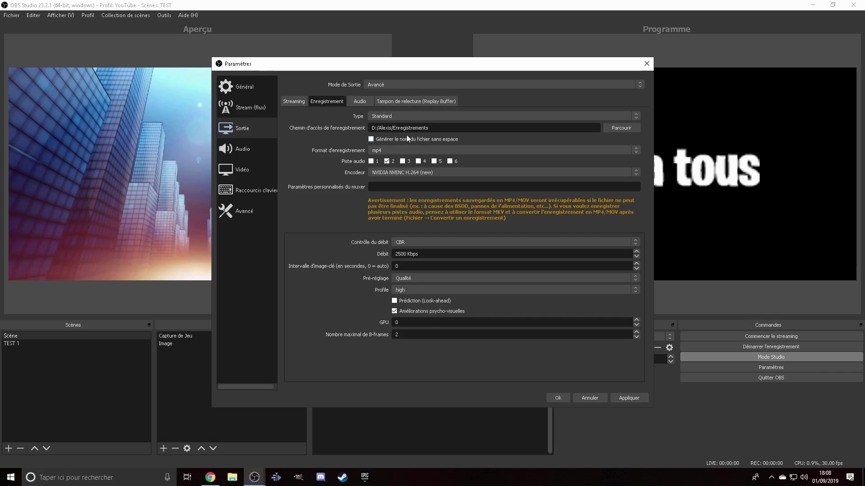
pyautogui.click(390, 117)
pyautogui.click(392, 121)
pyautogui.click(396, 113)
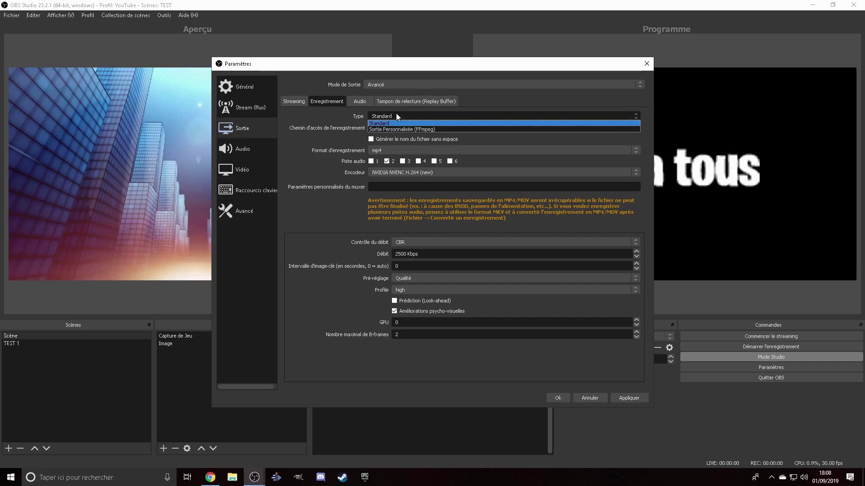
pyautogui.click(396, 113)
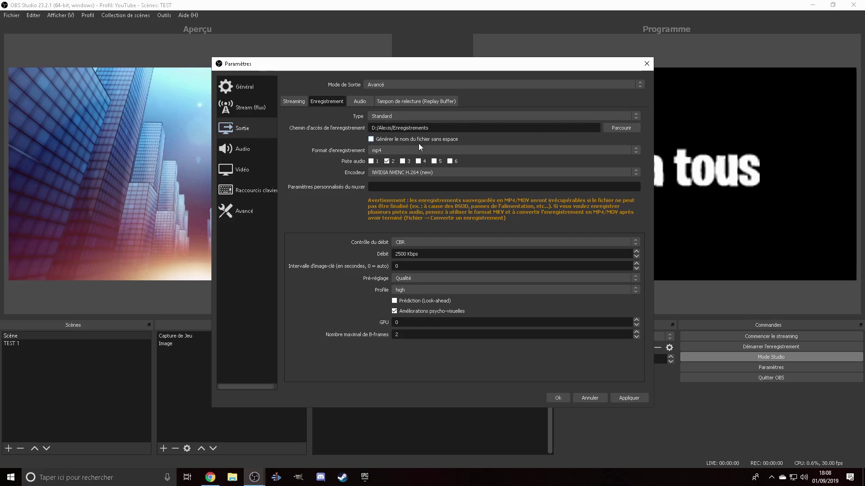
# - Choose mp4 as the recording format
pyautogui.click(395, 149)
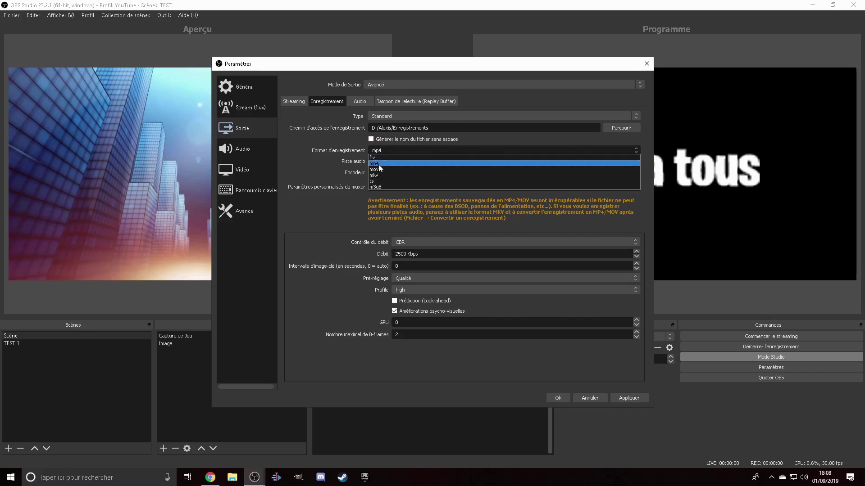
pyautogui.click(379, 163)
pyautogui.click(393, 149)
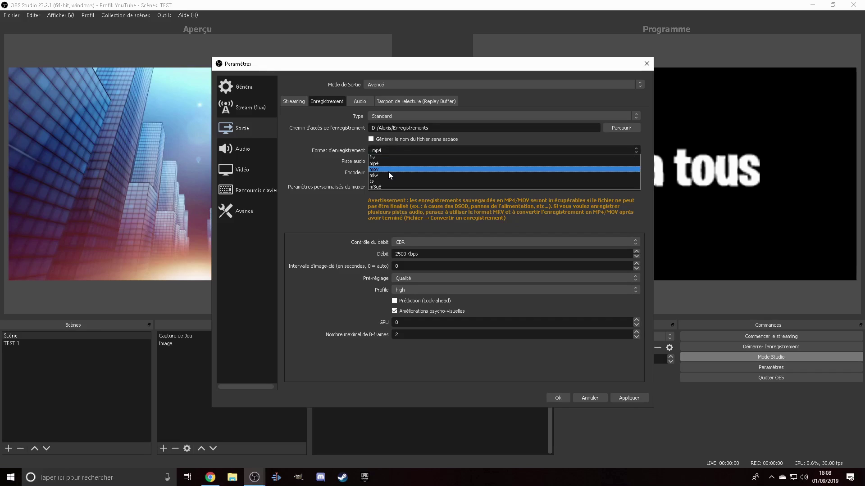
pyautogui.click(386, 161)
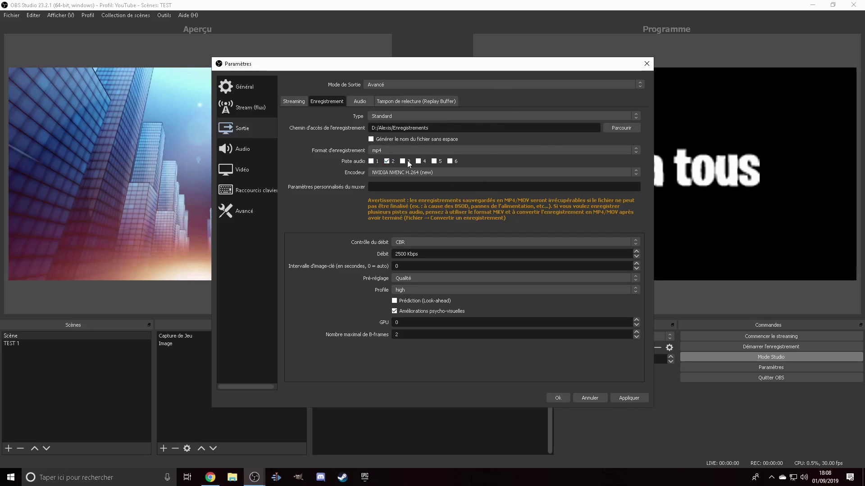
# - Set the recording encoder to use the same encoder as the stream (Utiliser le même encodeur que pour le stream)
pyautogui.click(434, 171)
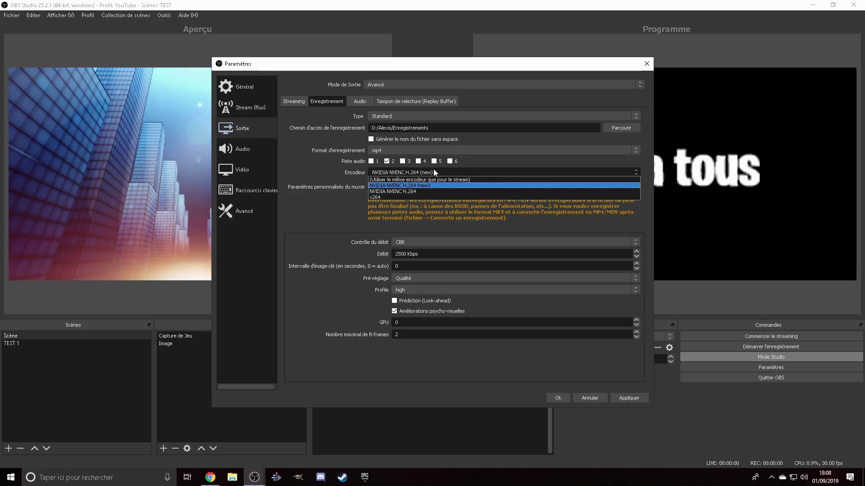
pyautogui.click(464, 180)
pyautogui.click(420, 172)
pyautogui.click(423, 171)
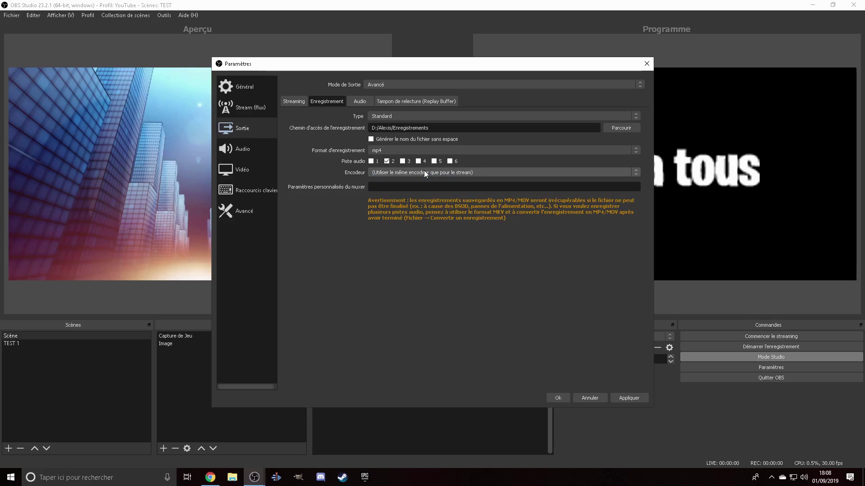
# - Look through the output audio tracks and replay buffer options, and view the general audio settings
pyautogui.click(359, 101)
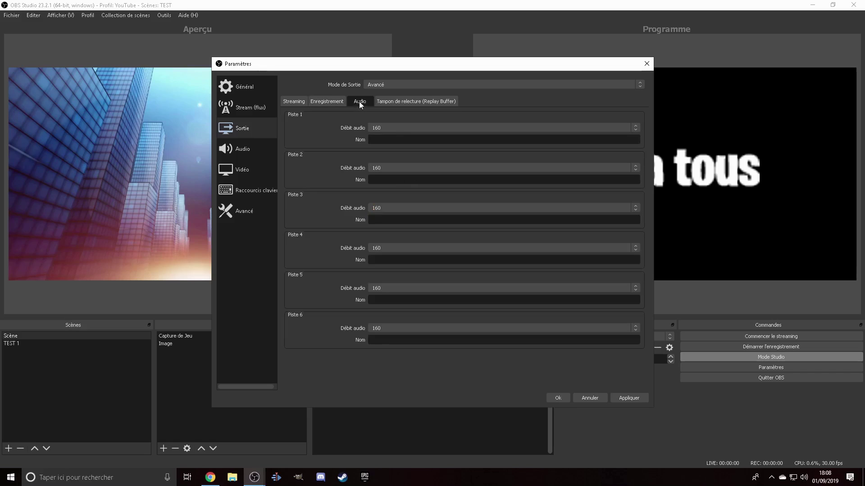
pyautogui.click(426, 102)
pyautogui.click(295, 102)
pyautogui.click(255, 150)
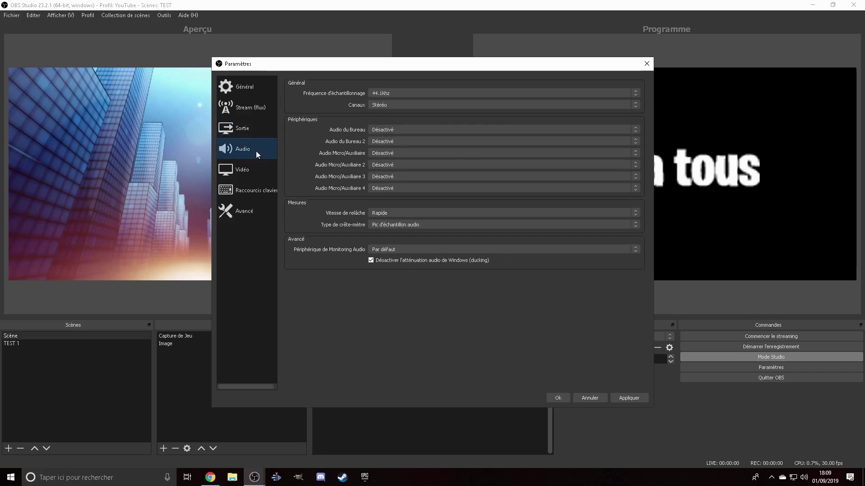
# - In the video settings, choose the Bicubique downscale filter (mise à l'échelle avec netteté accentuée, 16 échantillons)
pyautogui.click(246, 173)
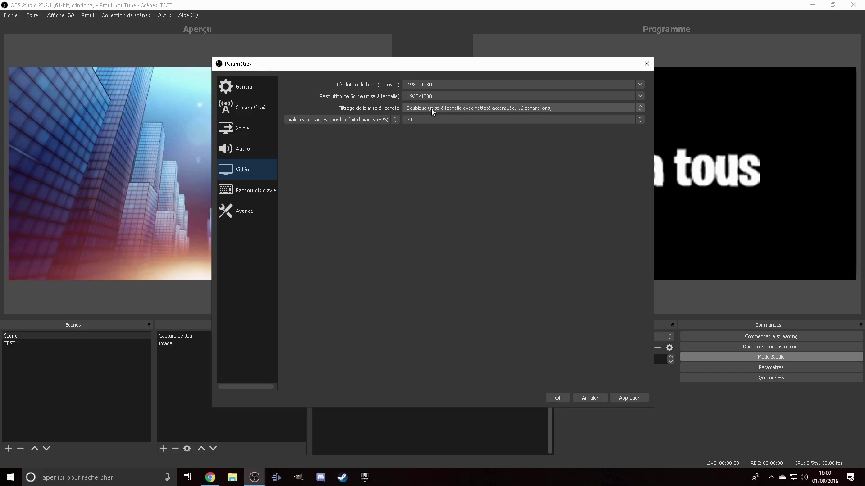
pyautogui.click(502, 110)
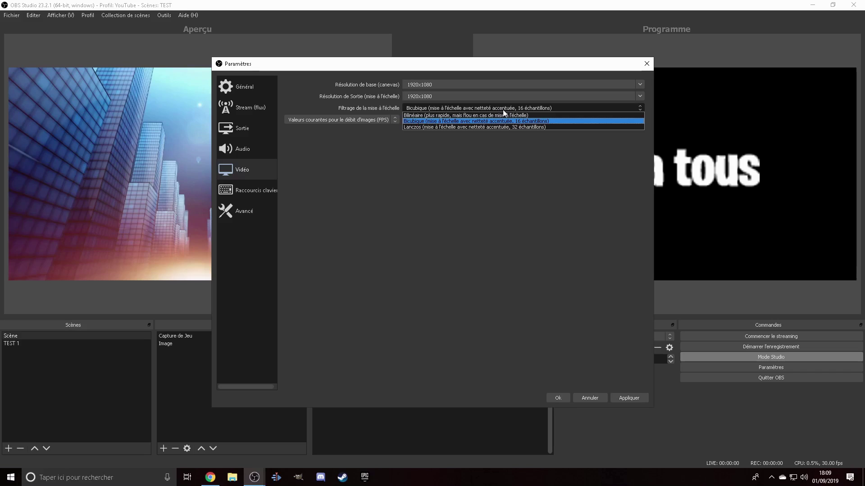
pyautogui.click(452, 122)
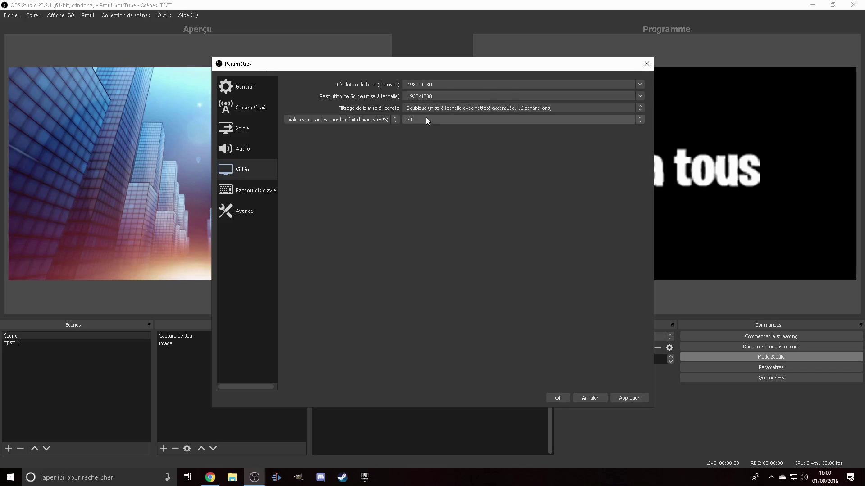
# - Select the common frame rate values option (Valeurs courantes pour le débit d'images) as the video FPS type
pyautogui.click(379, 121)
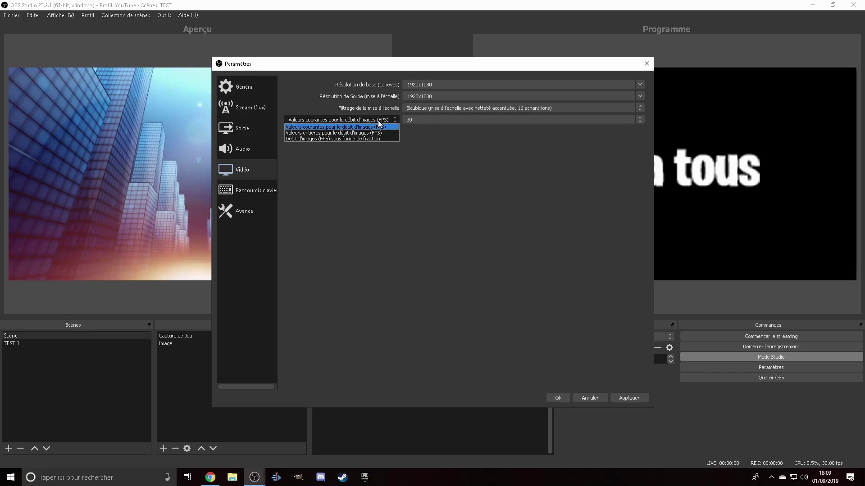
pyautogui.click(381, 126)
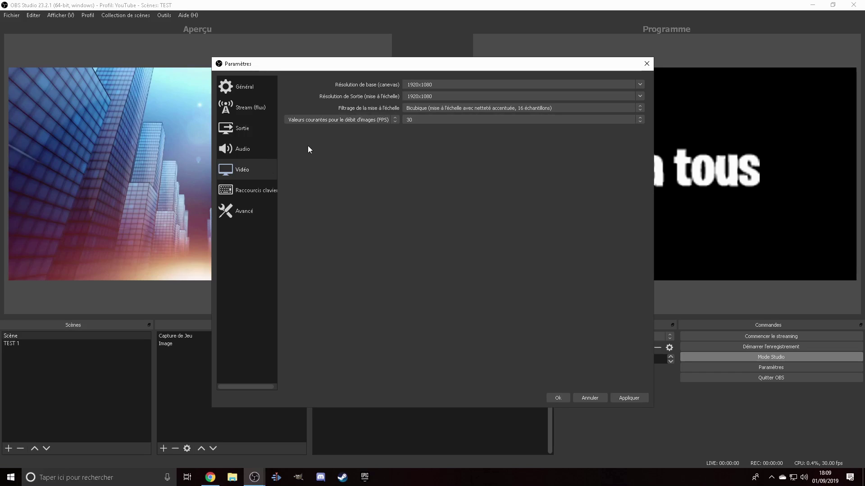
# - Examine the keyboard shortcuts for streaming, recording, transitions, scene switching and game capture
pyautogui.click(267, 191)
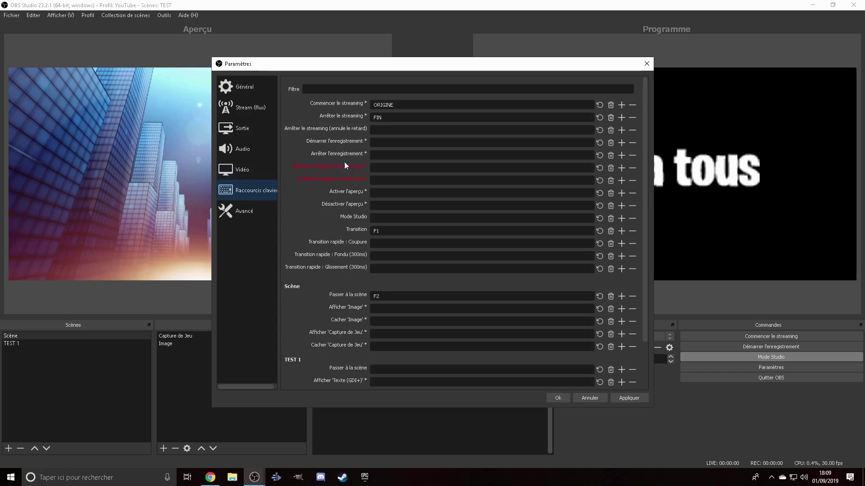
pyautogui.scroll(-2, 299, 221)
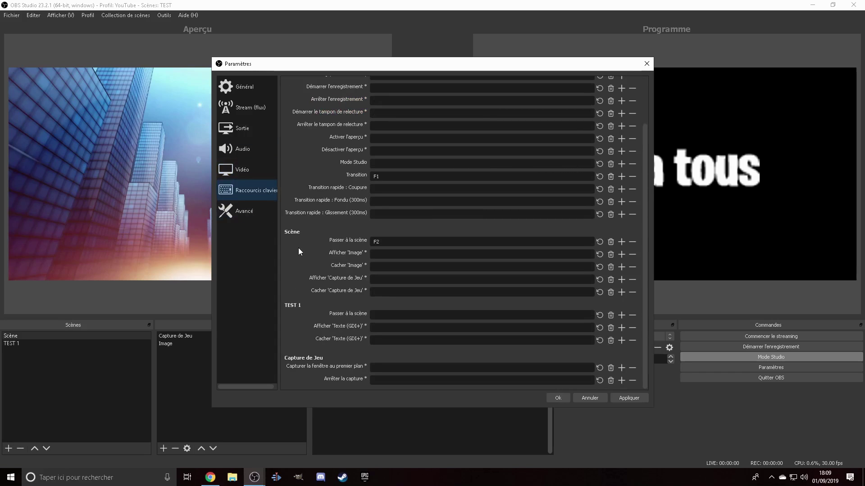
pyautogui.scroll(2, 298, 248)
pyautogui.scroll(-2, 298, 247)
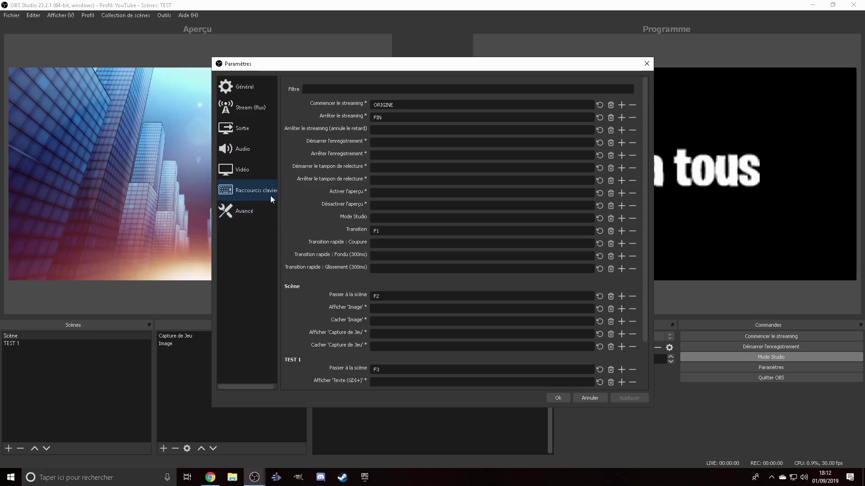
pyautogui.scroll(-2, 428, 306)
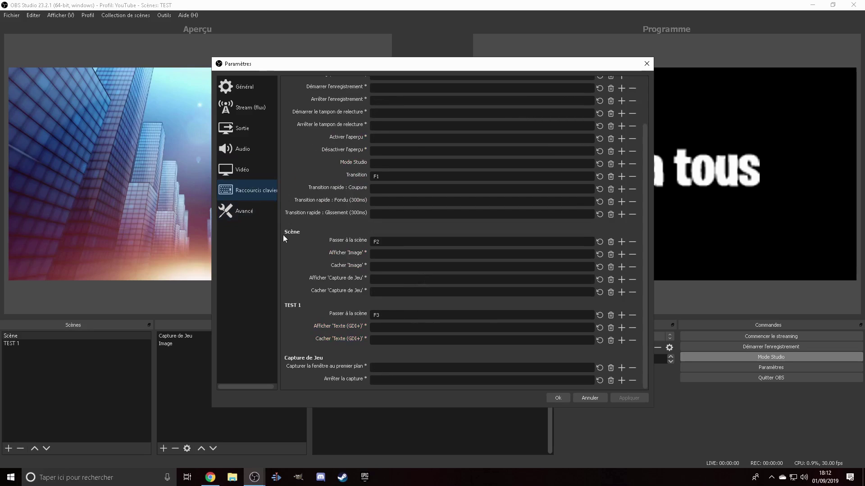
# - Review the advanced recording, stream delay, automatic reconnection and network settings, and close the settings window
pyautogui.click(258, 208)
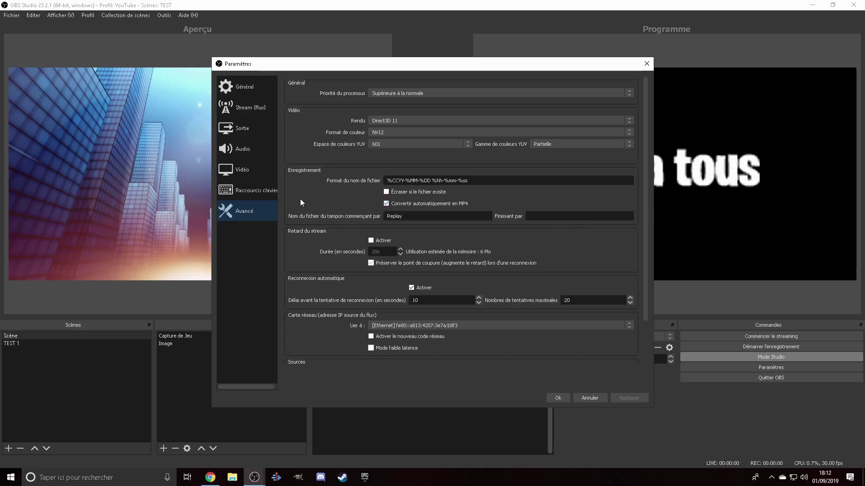
pyautogui.scroll(-2, 301, 200)
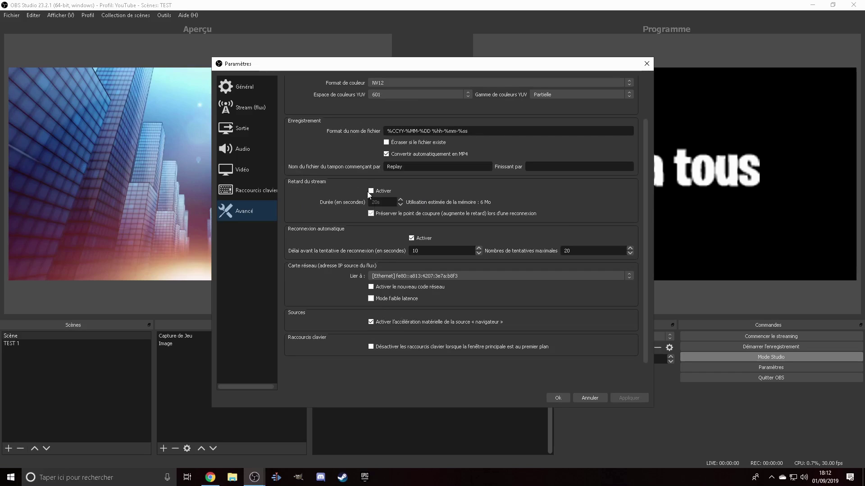
pyautogui.click(381, 191)
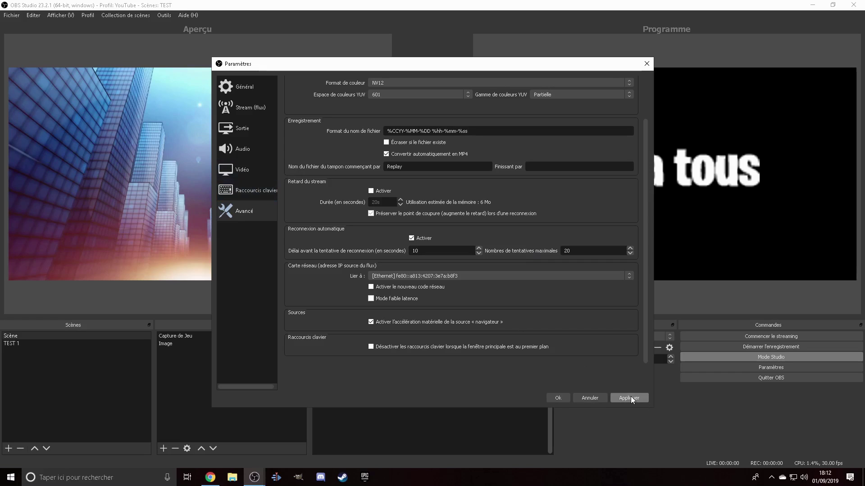
pyautogui.click(574, 399)
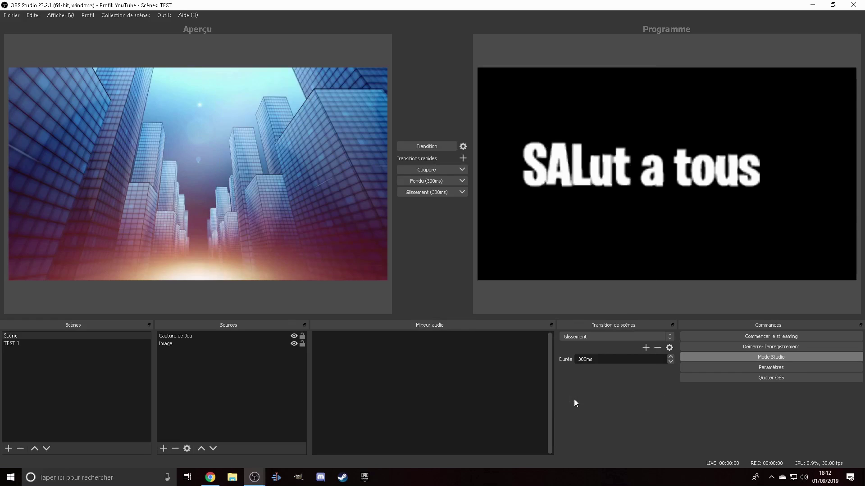